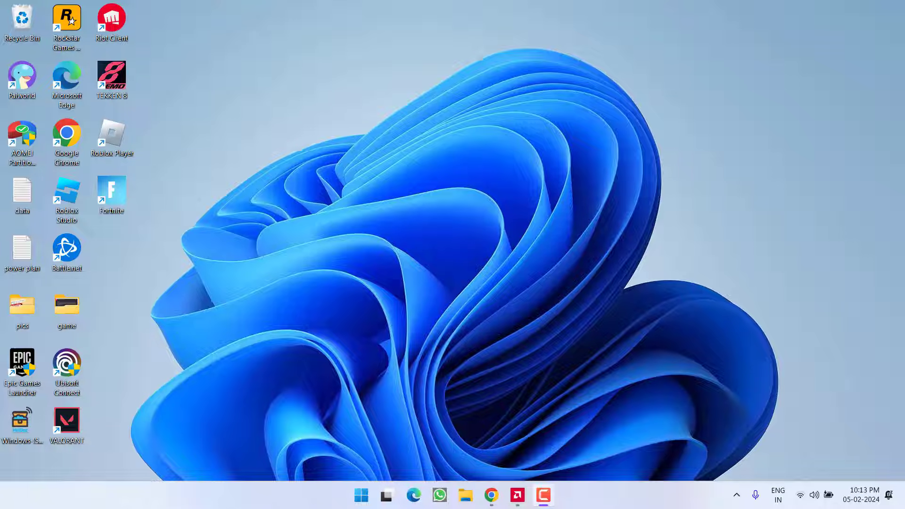
- Bring up AMD Software: Adrenalin Edition from the taskbar at its Home overview
{"action": "left_click", "coordinate": [542, 495]}
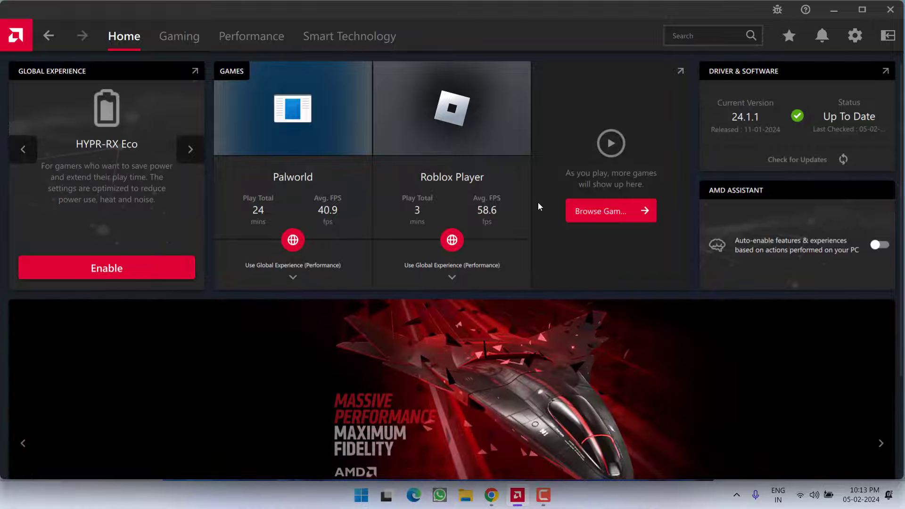
- In Gaming > Graphics, switch the global graphics profile to Custom
{"action": "left_click", "coordinate": [177, 36]}
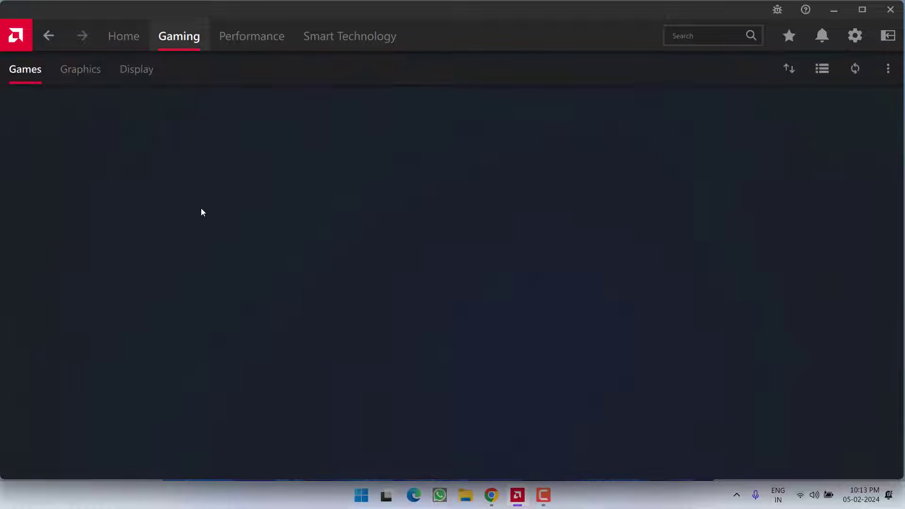
{"action": "left_click", "coordinate": [81, 70]}
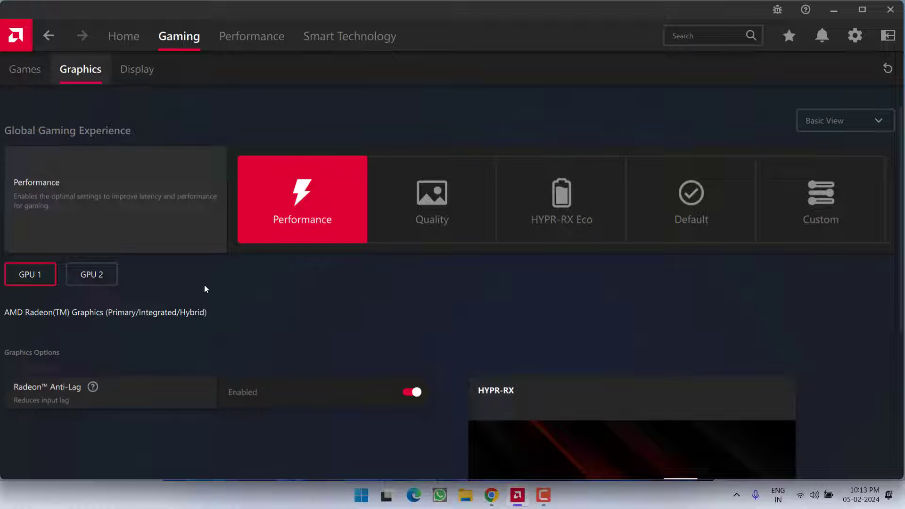
{"action": "left_click", "coordinate": [836, 210]}
{"action": "scroll", "coordinate": [274, 298], "scroll_direction": "down", "scroll_amount": 5}
{"action": "scroll", "coordinate": [277, 298], "scroll_direction": "down", "scroll_amount": 5}
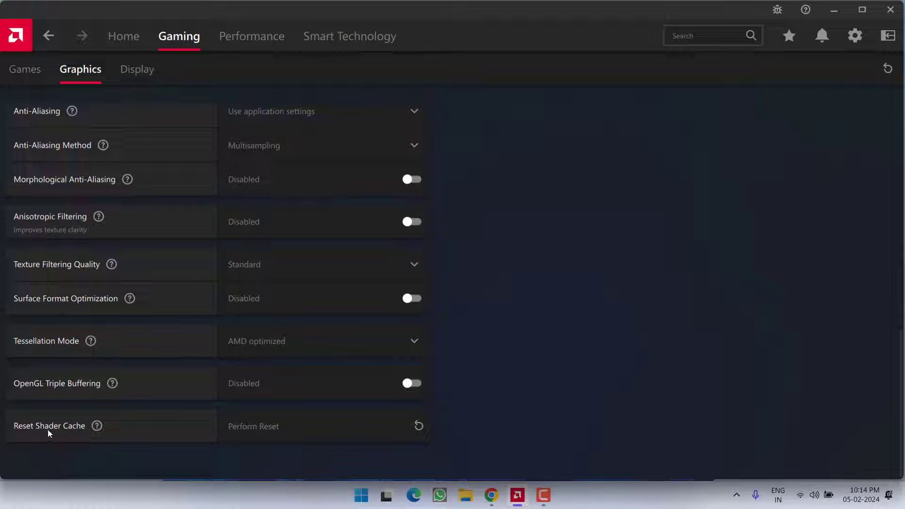
- Perform the Reset Shader Cache action and confirm clearing the cache
{"action": "left_click", "coordinate": [419, 427]}
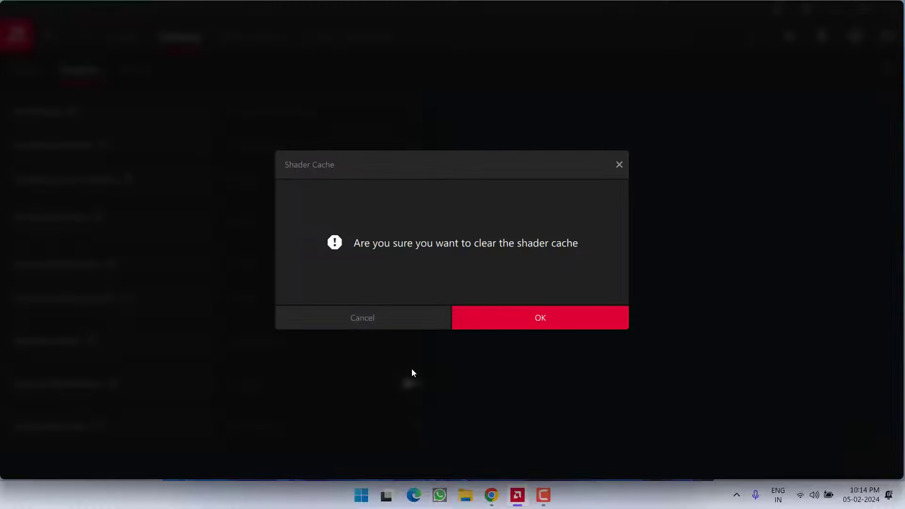
{"action": "left_click", "coordinate": [530, 317]}
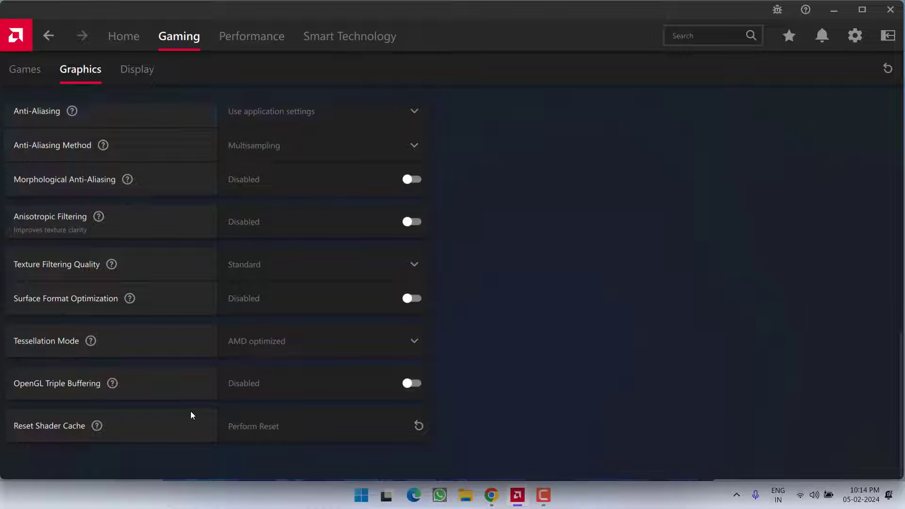
{"action": "scroll", "coordinate": [210, 442], "scroll_direction": "up", "scroll_amount": 5}
{"action": "scroll", "coordinate": [212, 443], "scroll_direction": "up", "scroll_amount": 5}
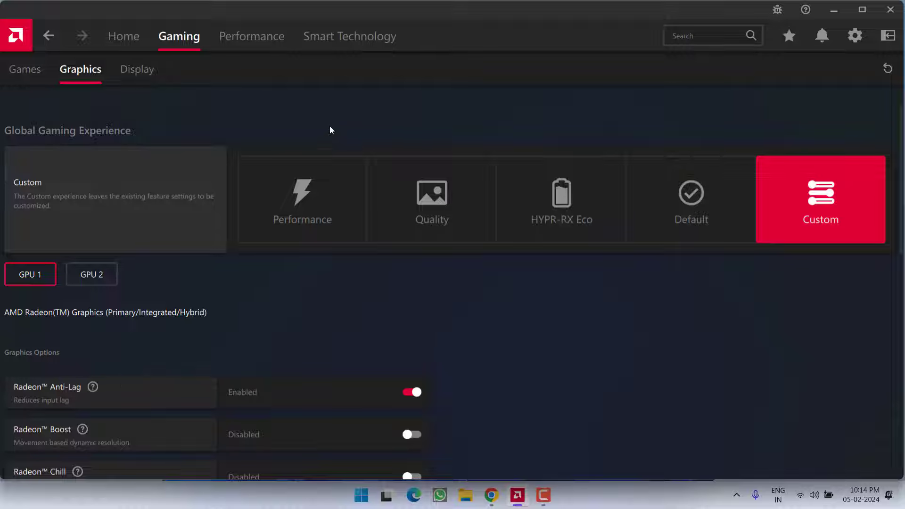
- Minimize AMD Software and start the DDU download from a Guru3D mirror in Chrome
{"action": "left_click", "coordinate": [834, 9]}
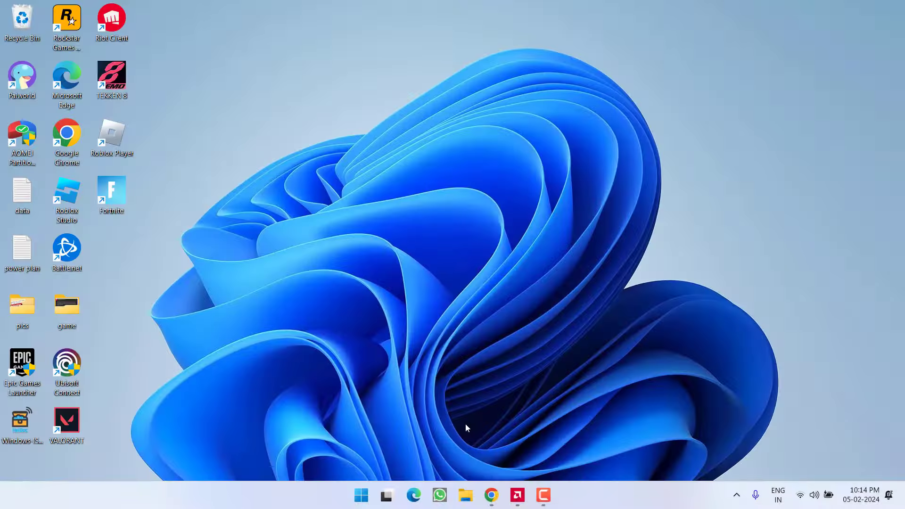
{"action": "left_click", "coordinate": [491, 495]}
{"action": "mouse_move", "coordinate": [297, 92]}
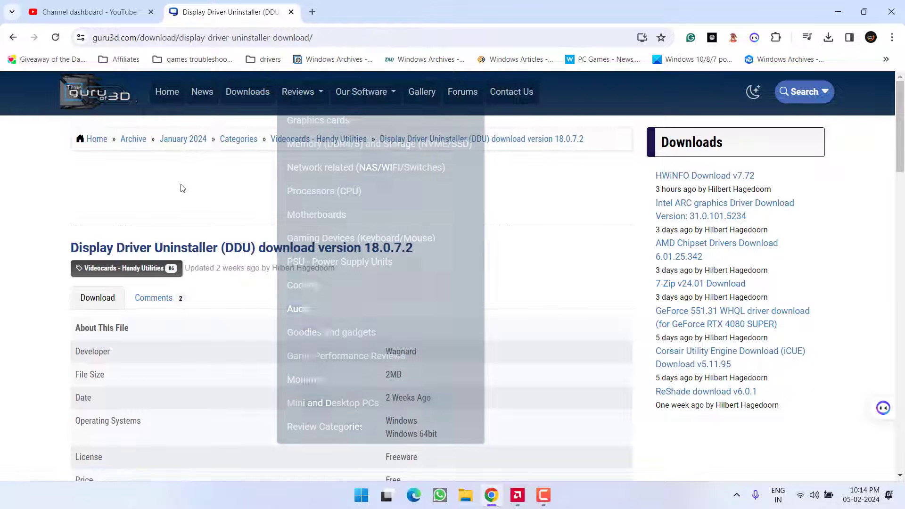
{"action": "scroll", "coordinate": [181, 189], "scroll_direction": "down", "scroll_amount": 1}
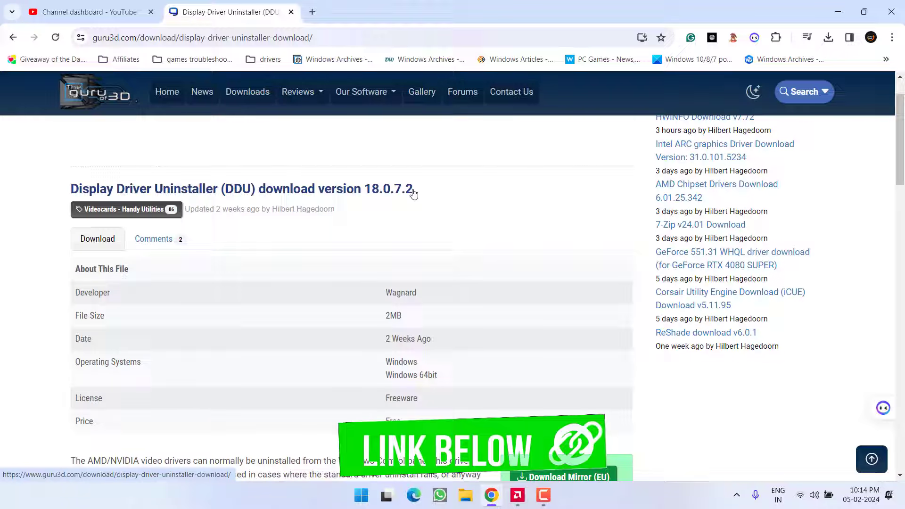
{"action": "scroll", "coordinate": [245, 190], "scroll_direction": "down", "scroll_amount": 3}
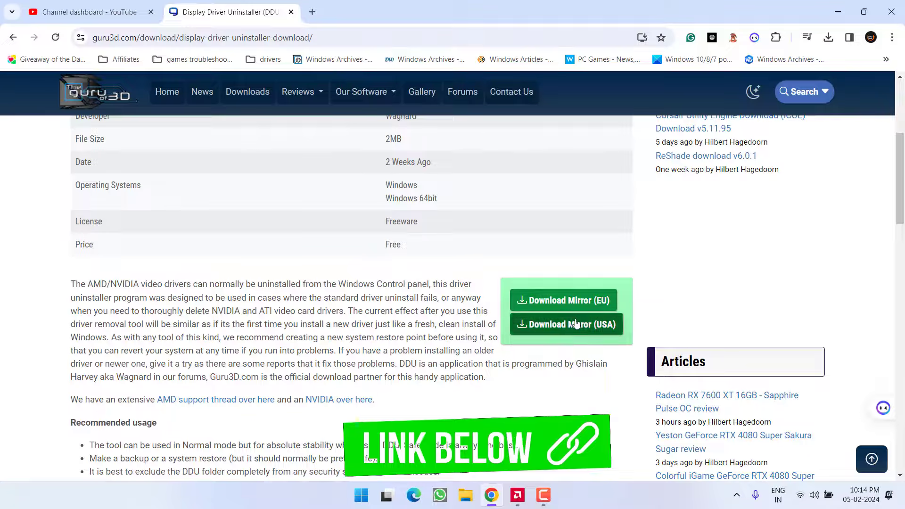
{"action": "left_click", "coordinate": [559, 300]}
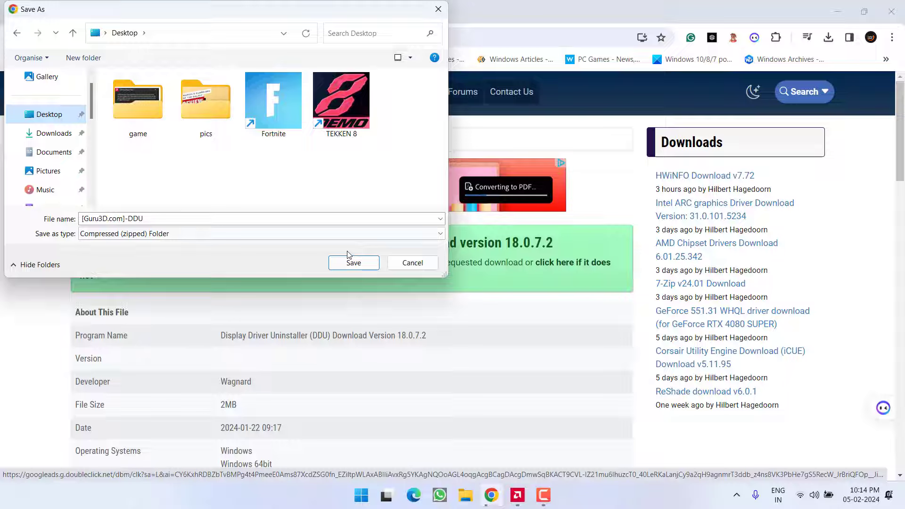
- Save the DDU zip to the Desktop, check recent downloads, then minimize Chrome
{"action": "left_click", "coordinate": [354, 262]}
{"action": "left_click", "coordinate": [883, 98]}
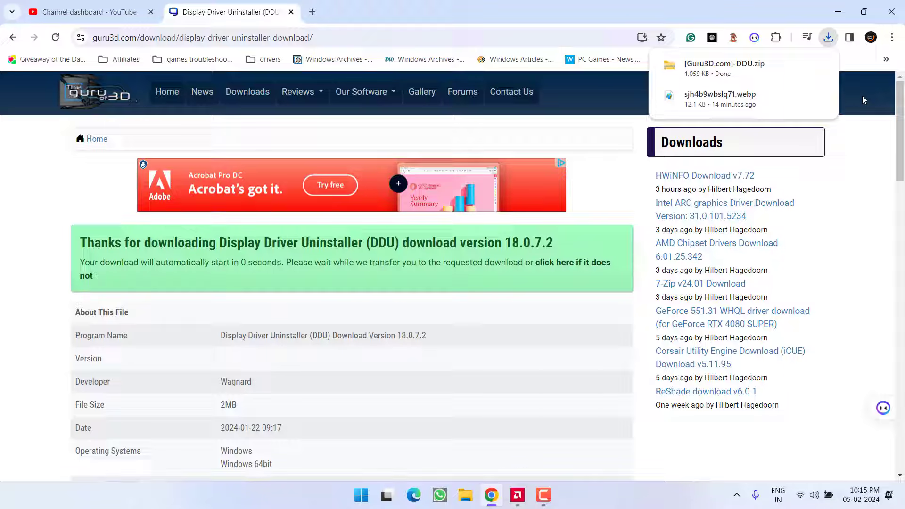
{"action": "left_click", "coordinate": [837, 12]}
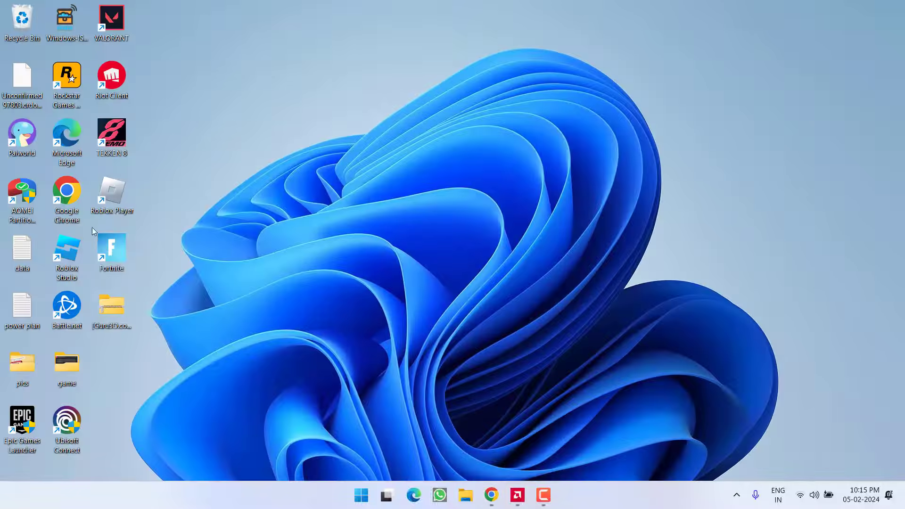
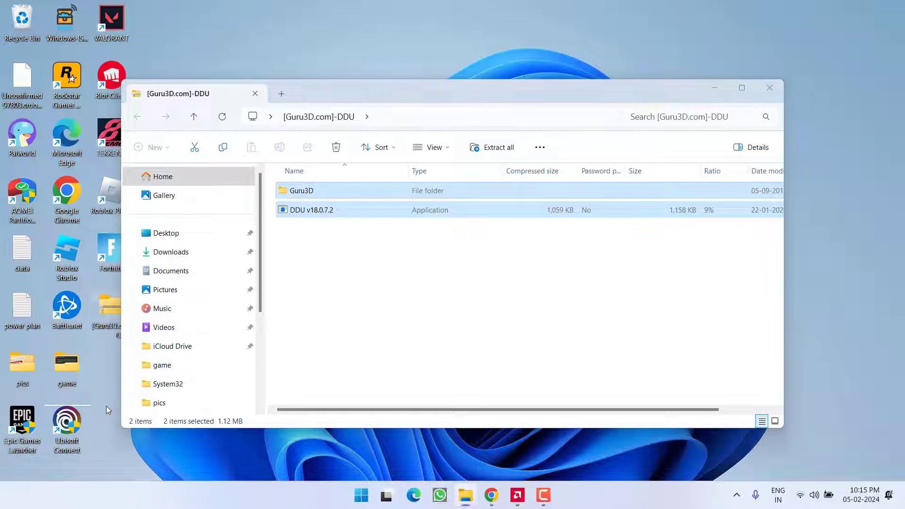
- Extract the DDU self-extracting archive into a DDU v18.0.7.2 folder on the desktop
{"action": "left_click", "coordinate": [770, 87]}
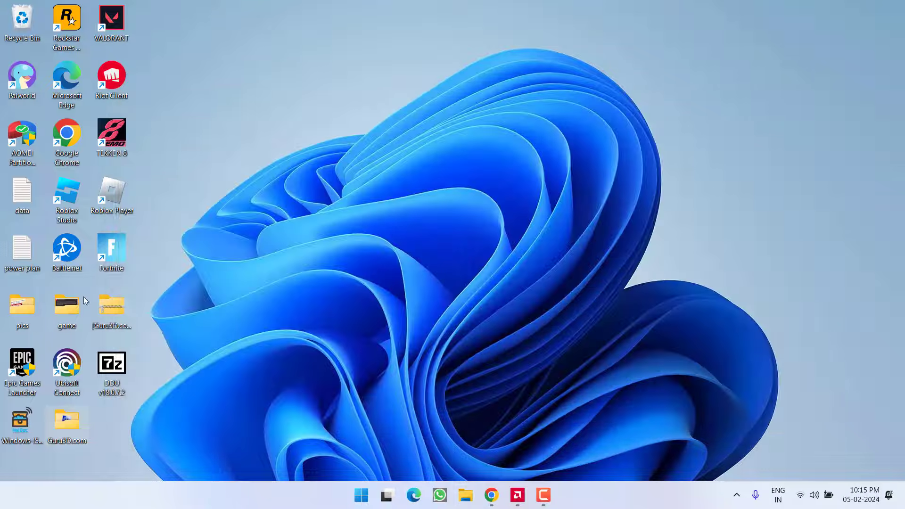
{"action": "double_click", "coordinate": [119, 361]}
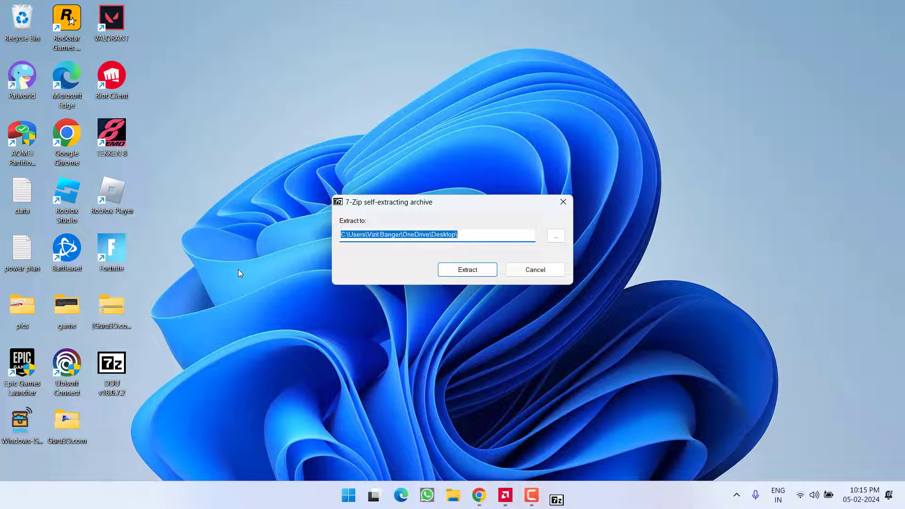
{"action": "left_click", "coordinate": [467, 269]}
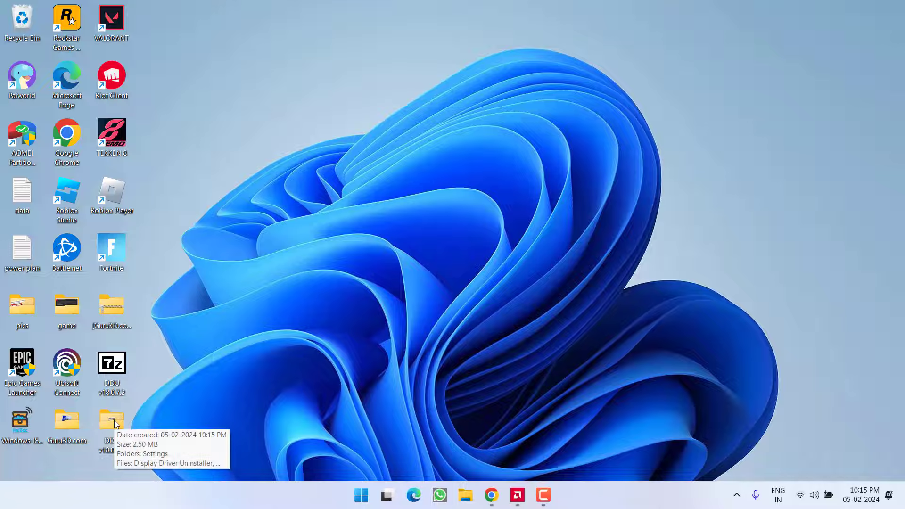
- Run Display Driver Uninstaller as administrator from the DDU v18.0.7.2 folder, approving UAC
{"action": "double_click", "coordinate": [114, 421]}
{"action": "left_click", "coordinate": [299, 210]}
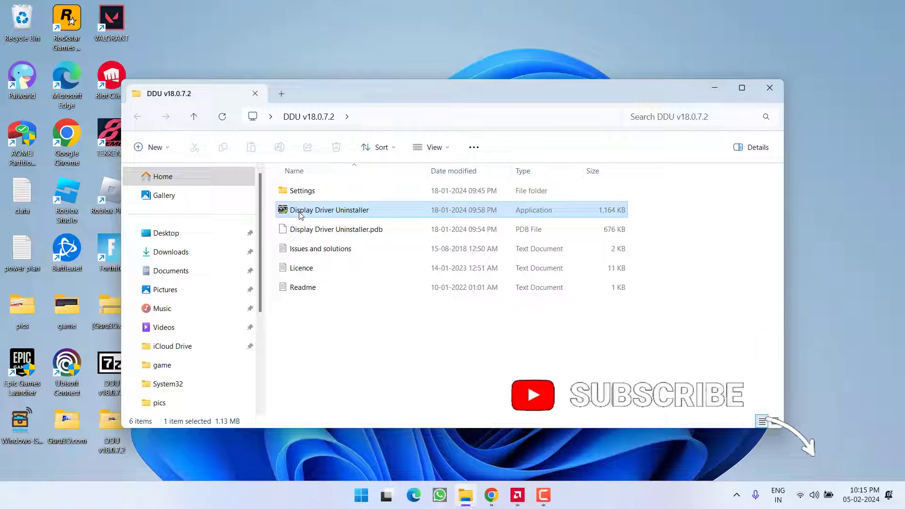
{"action": "right_click", "coordinate": [343, 214]}
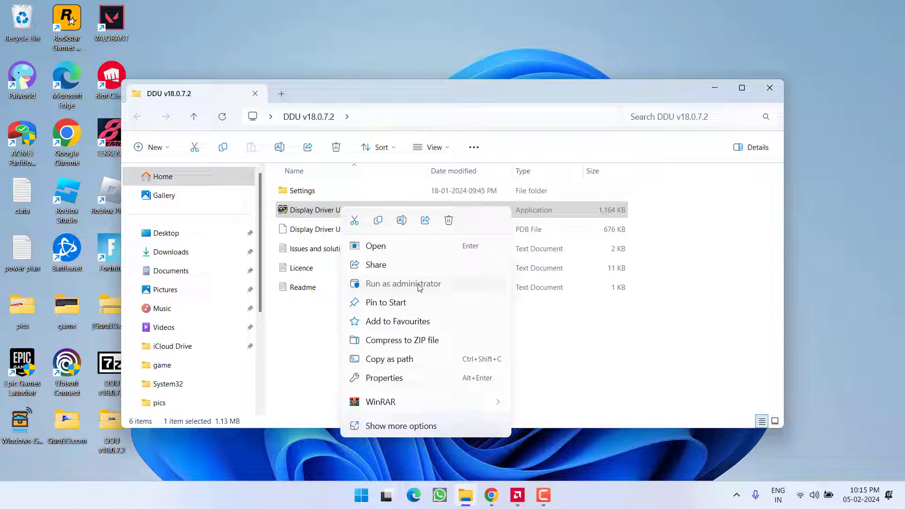
{"action": "left_click", "coordinate": [433, 288]}
{"action": "left_click", "coordinate": [395, 388]}
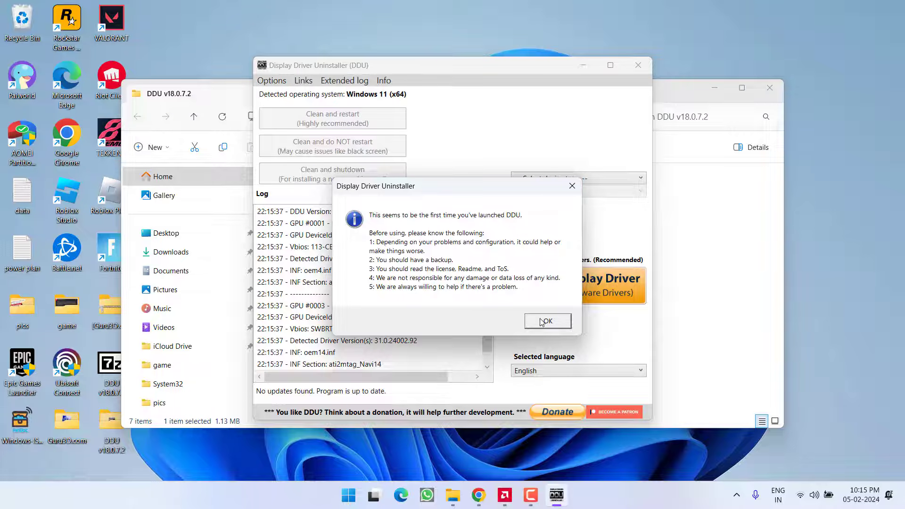
- Dismiss DDU's first-launch, Options and Safe Mode notices and select GPU as the device type
{"action": "left_click", "coordinate": [548, 322]}
{"action": "left_click", "coordinate": [591, 454]}
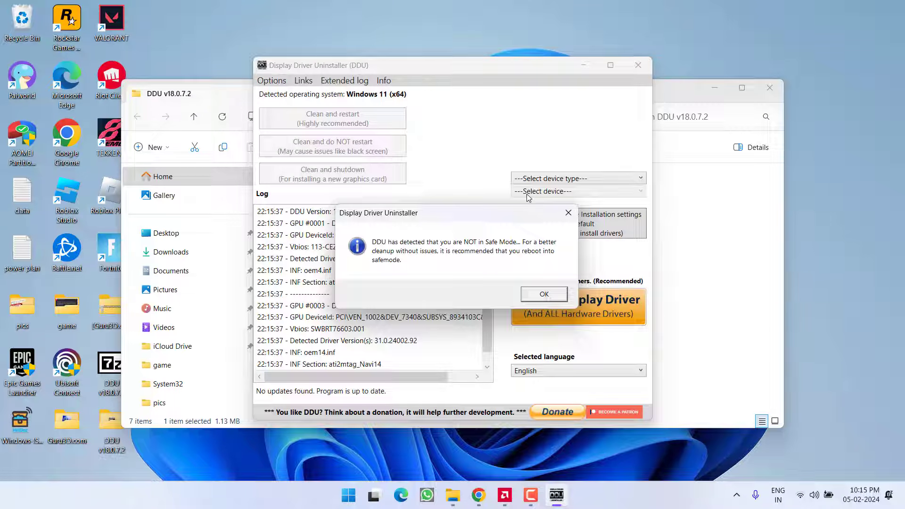
{"action": "left_click", "coordinate": [545, 293]}
{"action": "left_click", "coordinate": [576, 179]}
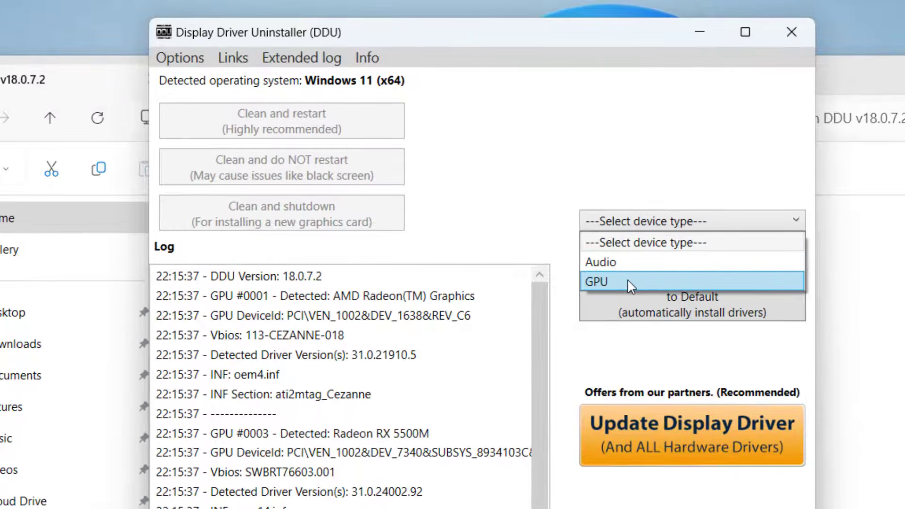
{"action": "left_click", "coordinate": [631, 285]}
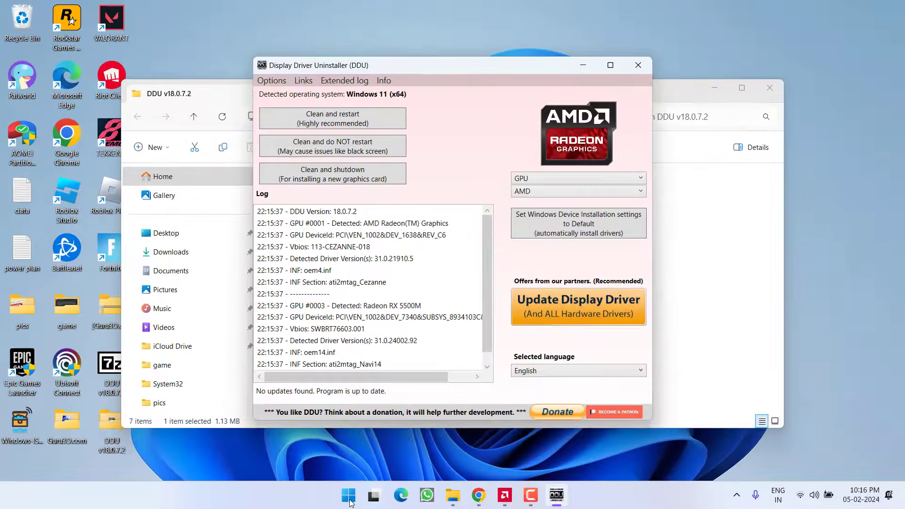
- Launch System Configuration via the Run box with msconfig
{"action": "right_click", "coordinate": [349, 496]}
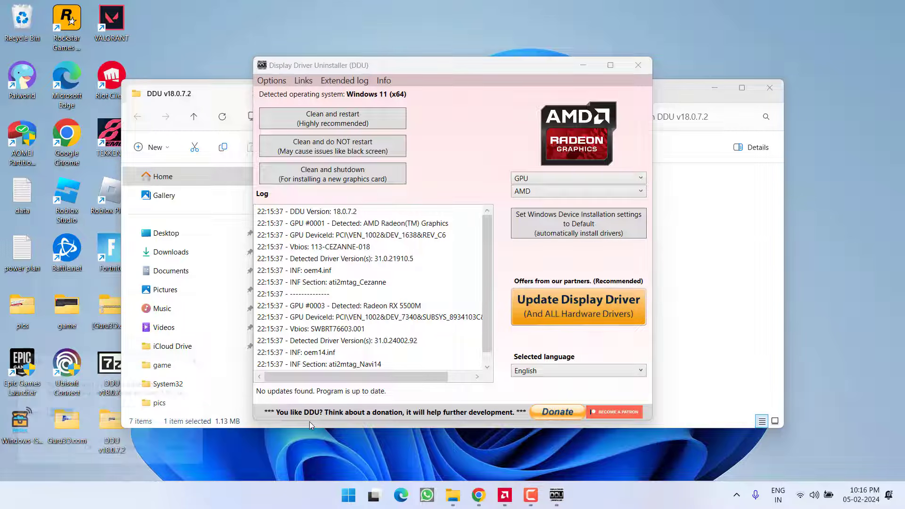
{"action": "key", "text": "super+r"}
{"action": "type", "text": "msconfig"}
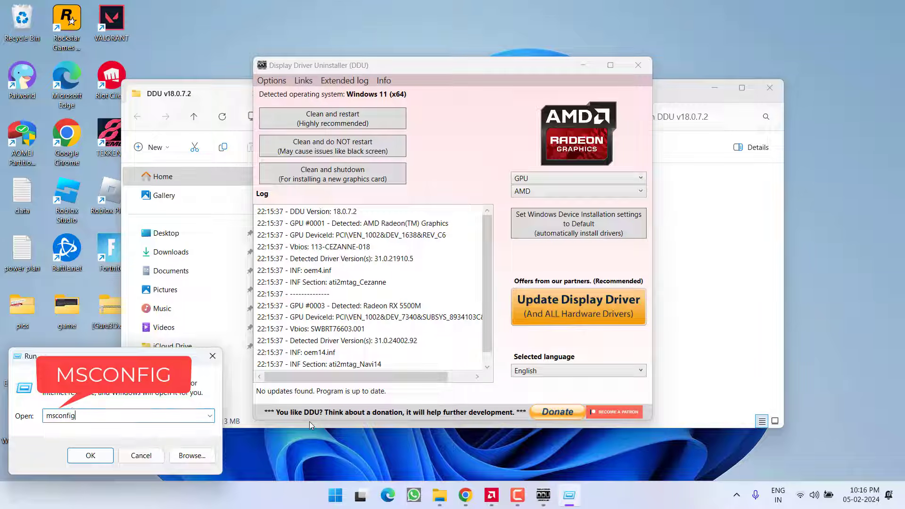
{"action": "key", "text": "Return"}
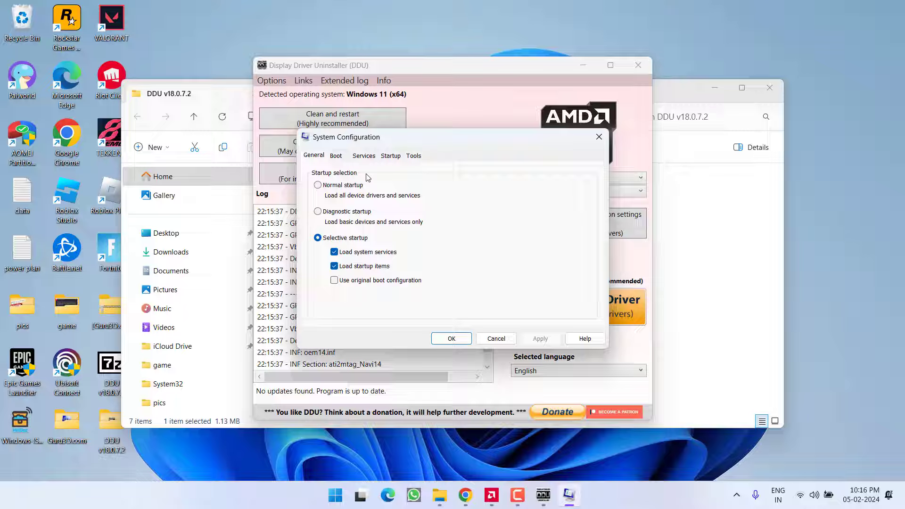
- Enable Safe boot with Network in the Boot settings, apply it and dismiss the restart prompt
{"action": "left_click", "coordinate": [336, 156]}
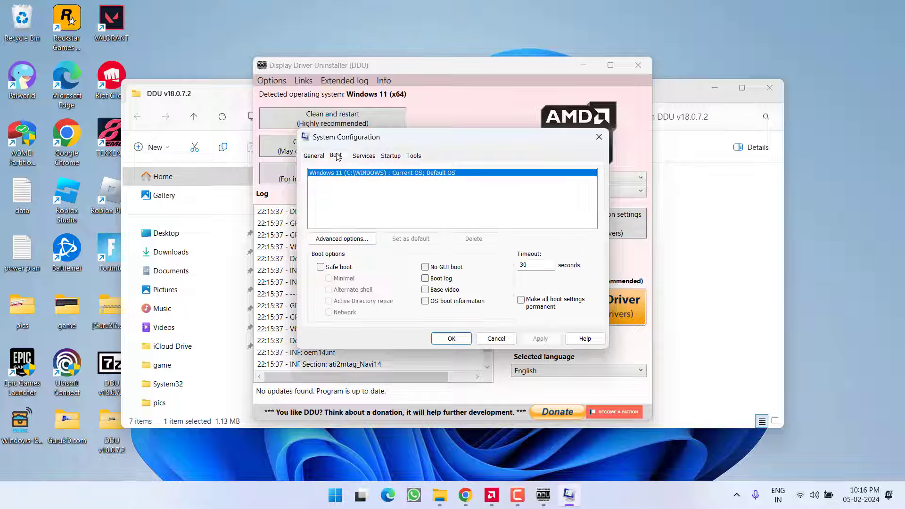
{"action": "left_click", "coordinate": [322, 267]}
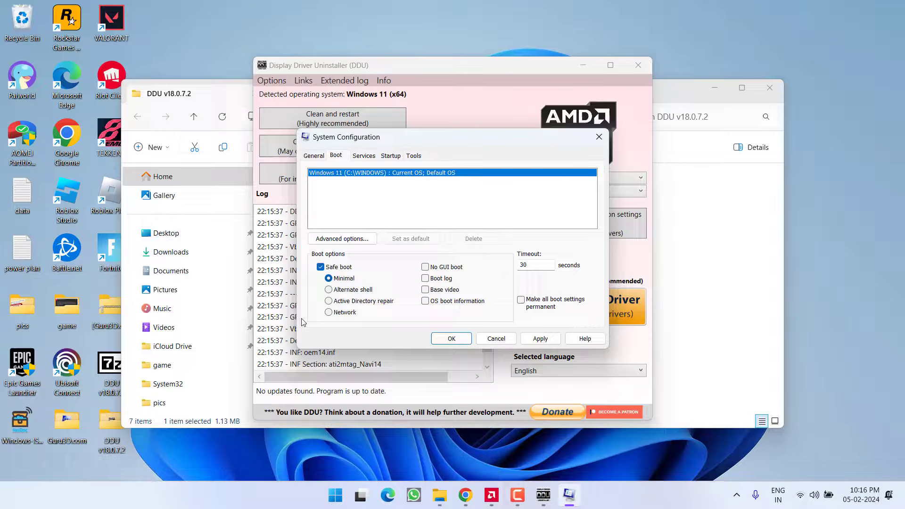
{"action": "left_click", "coordinate": [328, 313]}
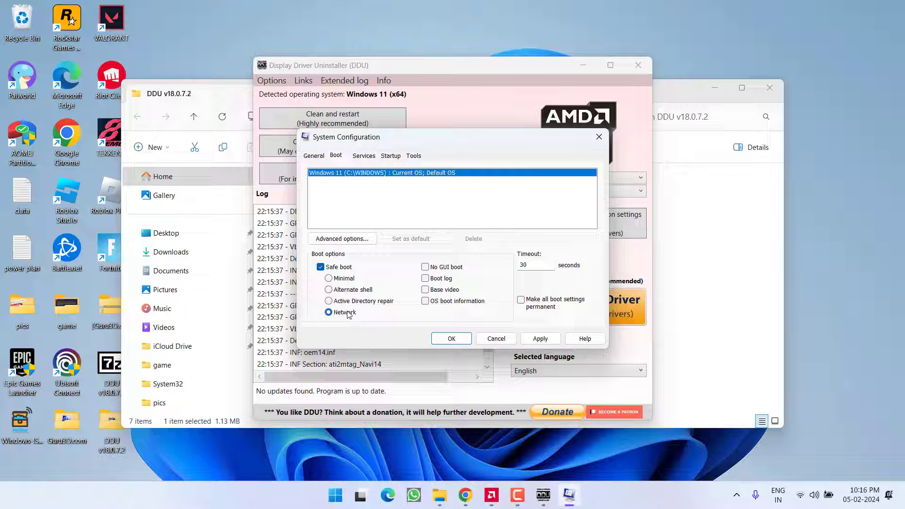
{"action": "left_click", "coordinate": [540, 340]}
{"action": "left_click", "coordinate": [452, 339]}
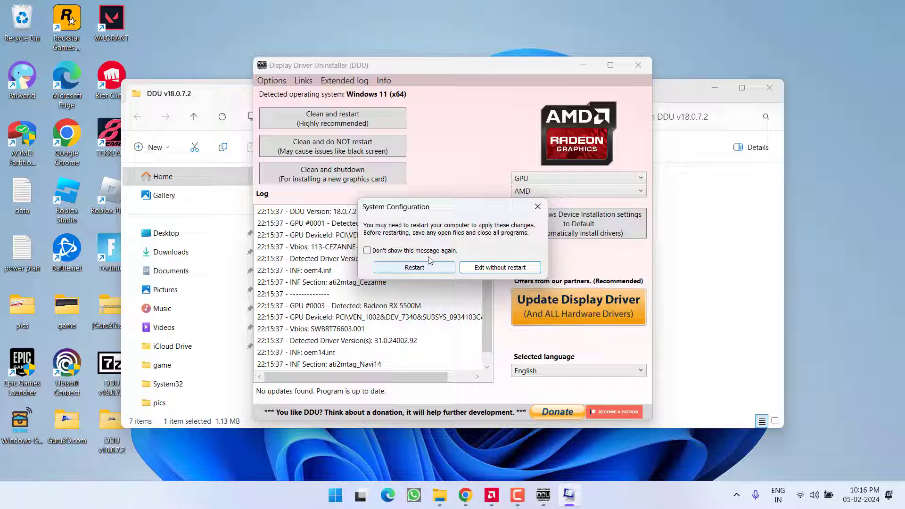
{"action": "left_click", "coordinate": [495, 268]}
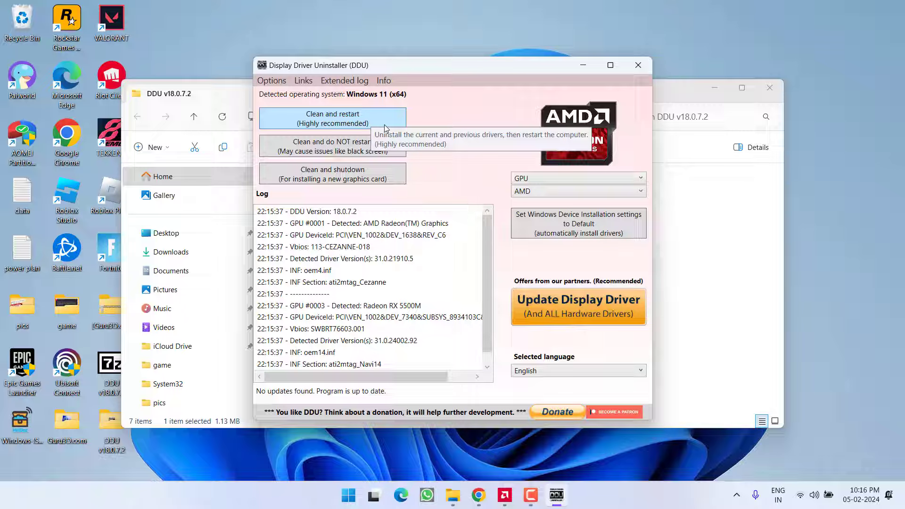
{"action": "left_click", "coordinate": [349, 495]}
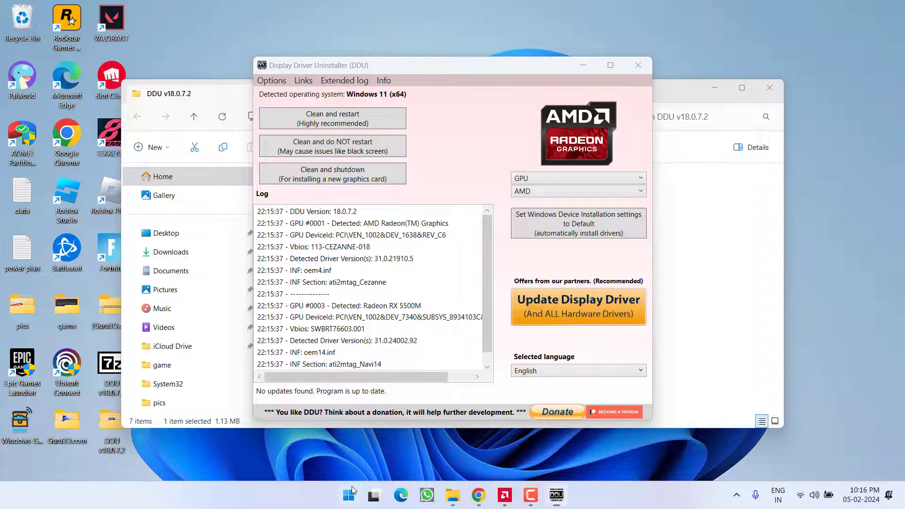
- Launch System Configuration again via the Run box with msconfig
{"action": "right_click", "coordinate": [352, 486]}
{"action": "left_click", "coordinate": [326, 417]}
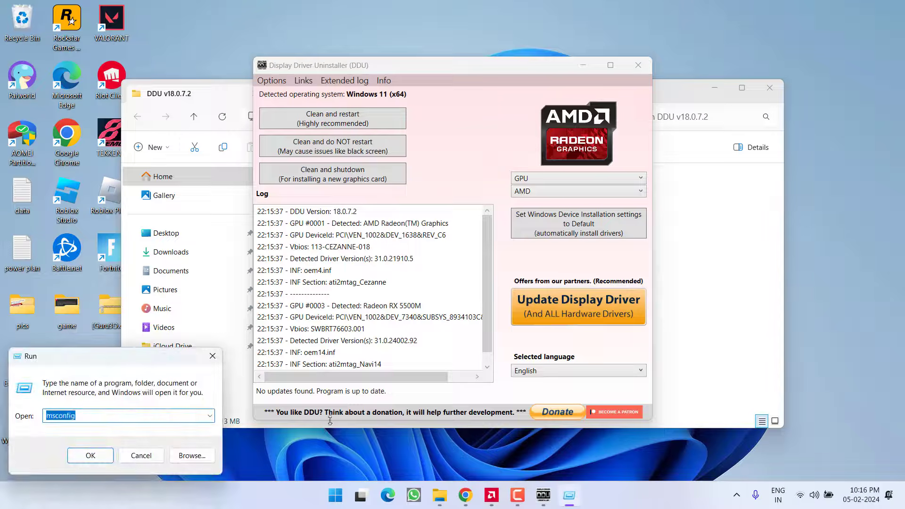
{"action": "key", "text": "Return"}
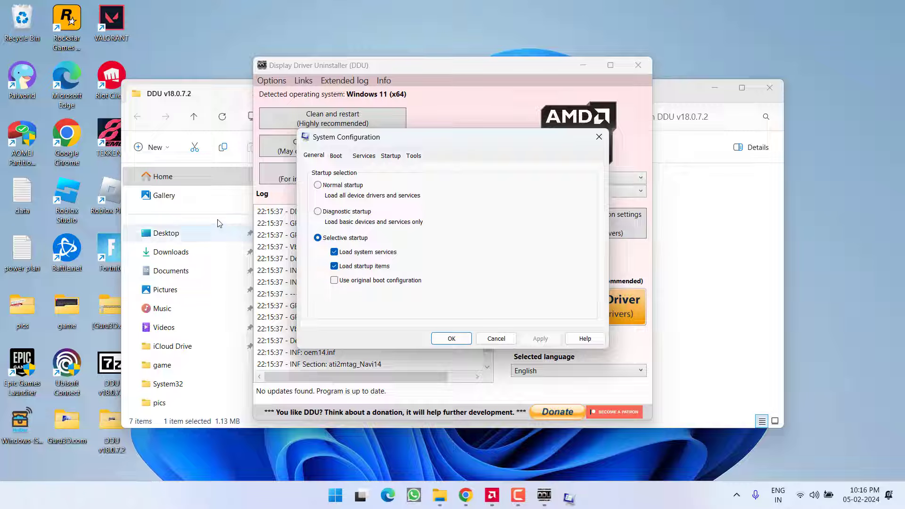
- Disable Safe boot in the Boot settings, apply it and exit without restarting
{"action": "left_click", "coordinate": [336, 155]}
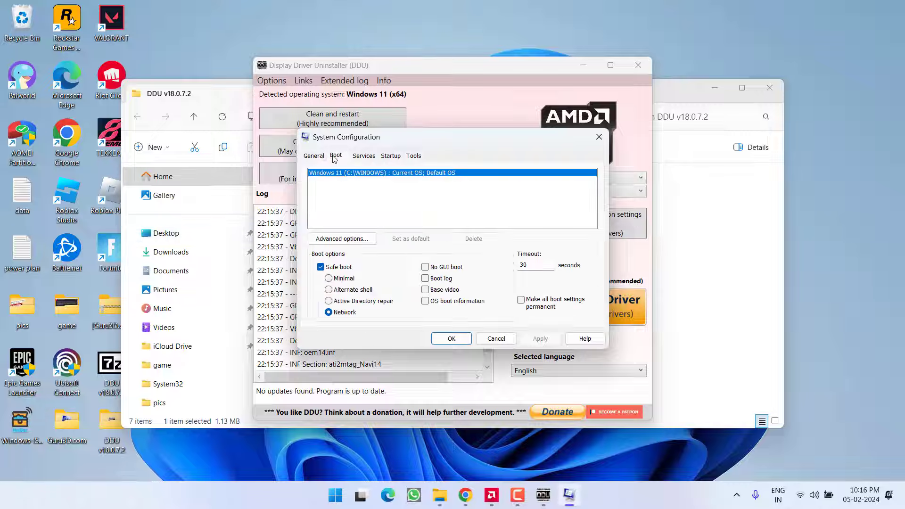
{"action": "left_click", "coordinate": [321, 267]}
{"action": "left_click", "coordinate": [540, 338]}
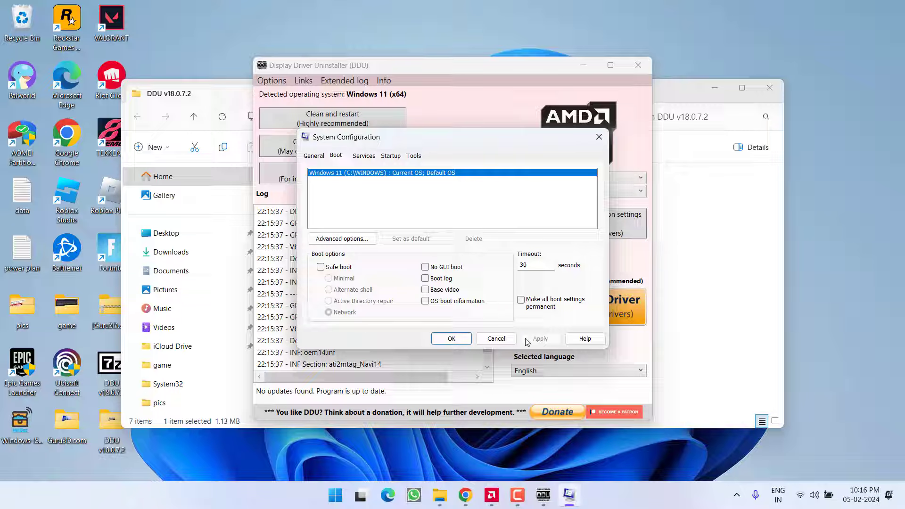
{"action": "left_click", "coordinate": [452, 339]}
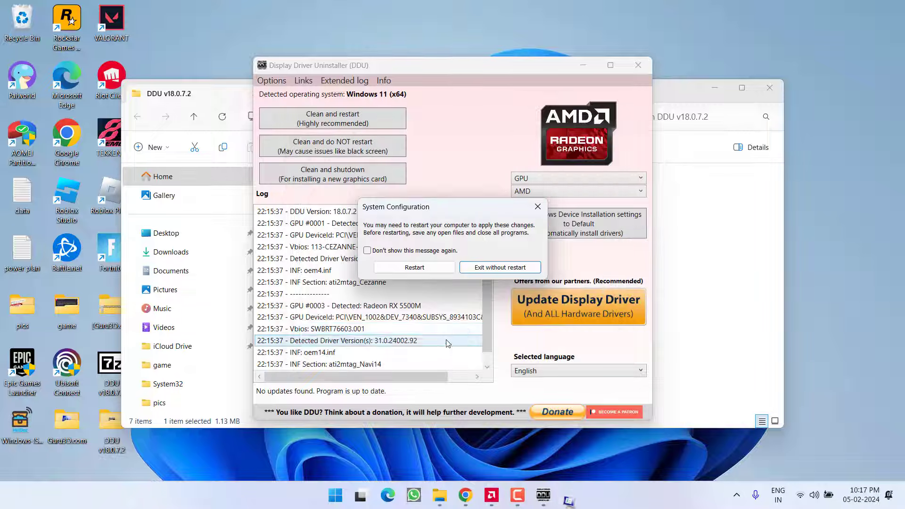
{"action": "left_click", "coordinate": [514, 272]}
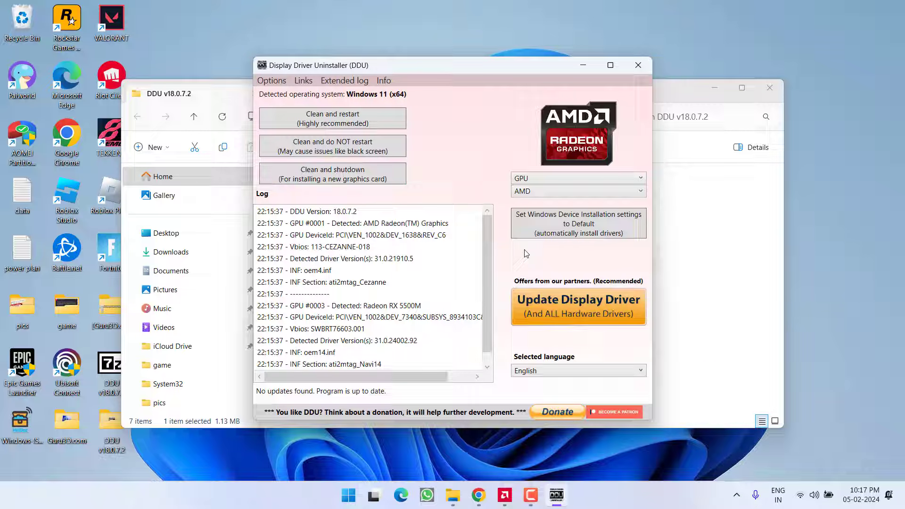
- Close DDU and its folder, review pending Windows updates including the AMD display driver, then close Settings
{"action": "left_click", "coordinate": [639, 65]}
{"action": "left_click", "coordinate": [770, 88]}
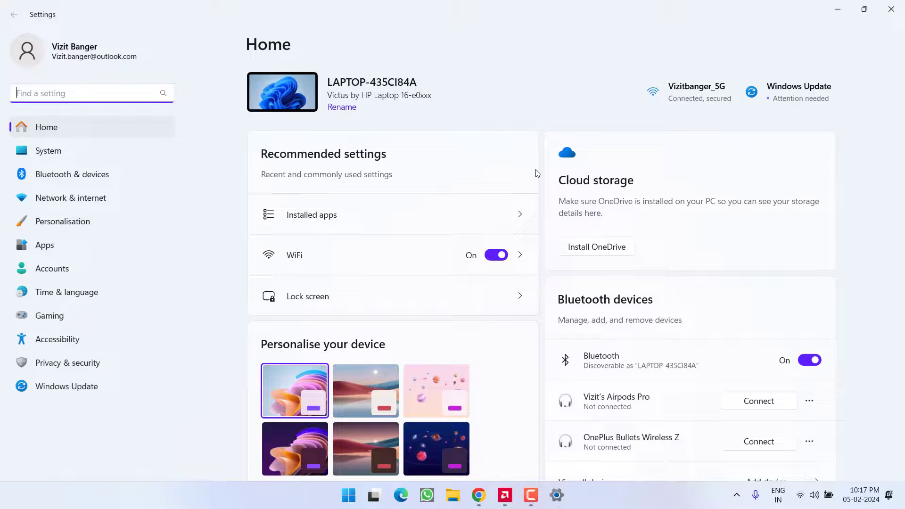
{"action": "key", "text": "super+i"}
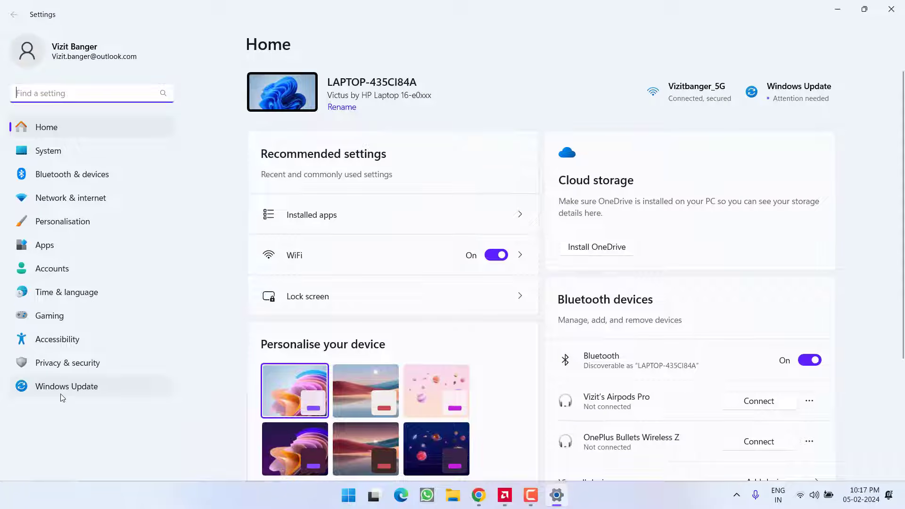
{"action": "left_click", "coordinate": [67, 386]}
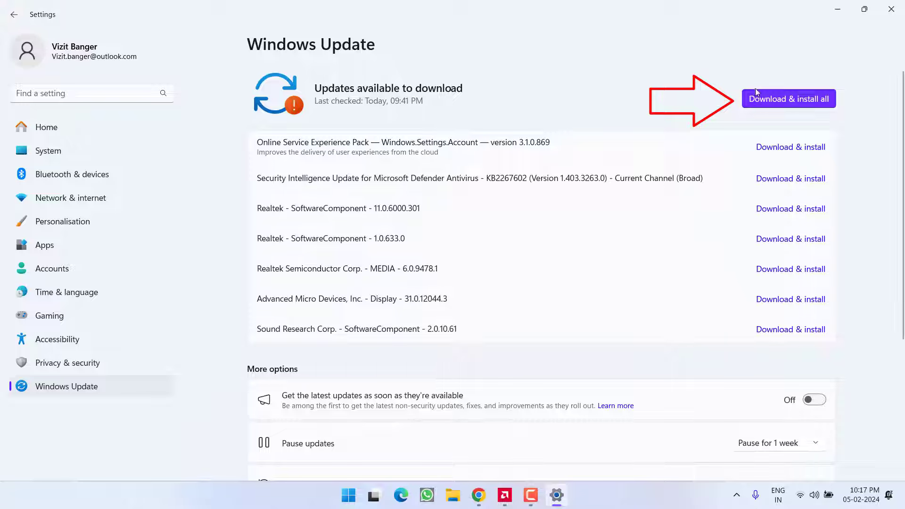
{"action": "left_click", "coordinate": [892, 11]}
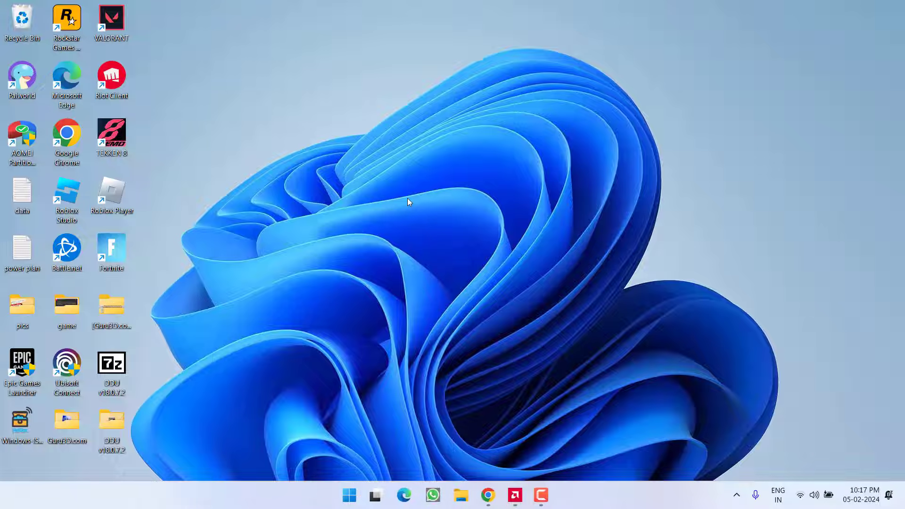